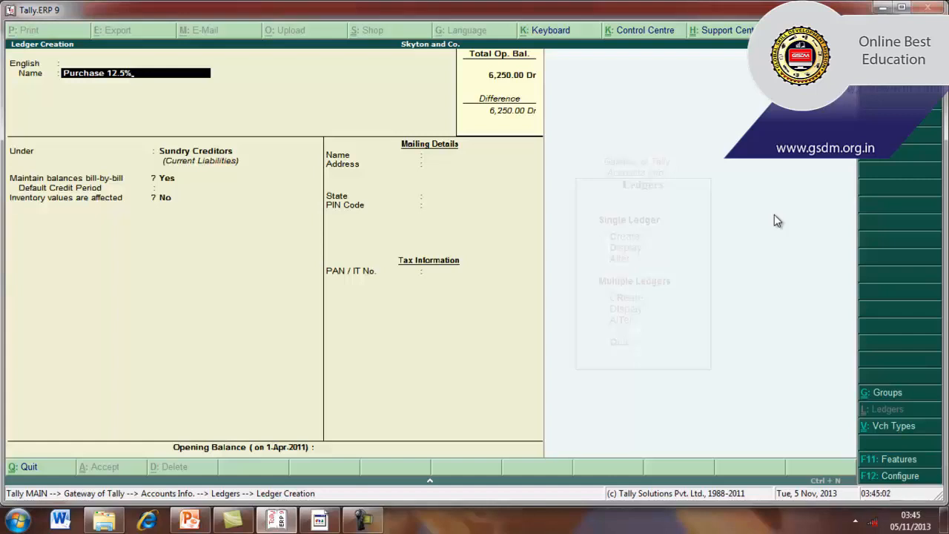
Place the Purchase 12.5% ledger under Purchase Accounts, with inventory values affected and ledger type Not Applicable.
key(Return)
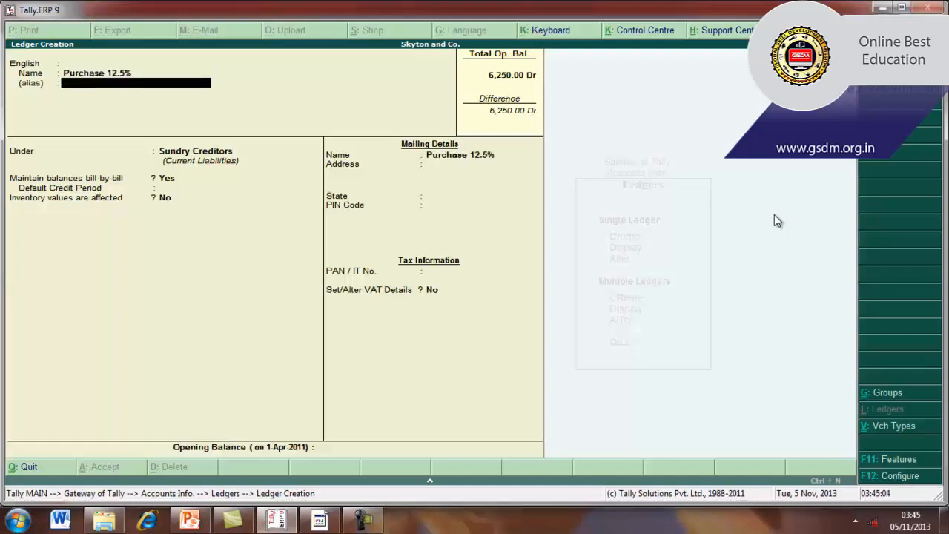
key(Return)
key(Return)
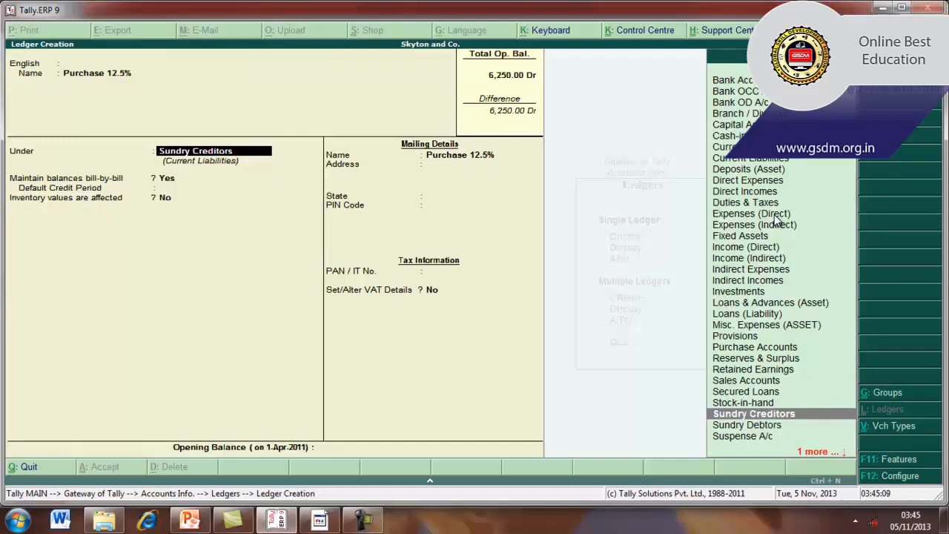
text(P)
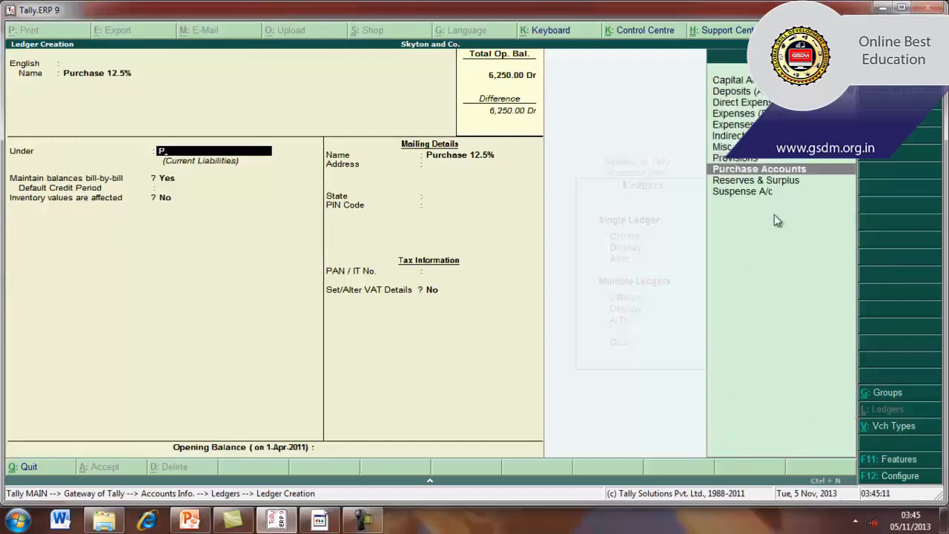
key(Return)
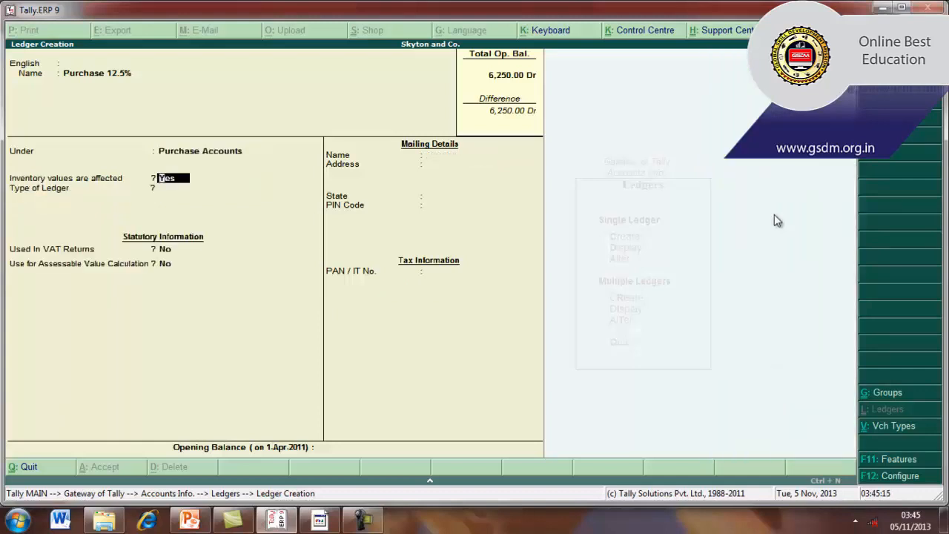
key(Return)
key(Return)
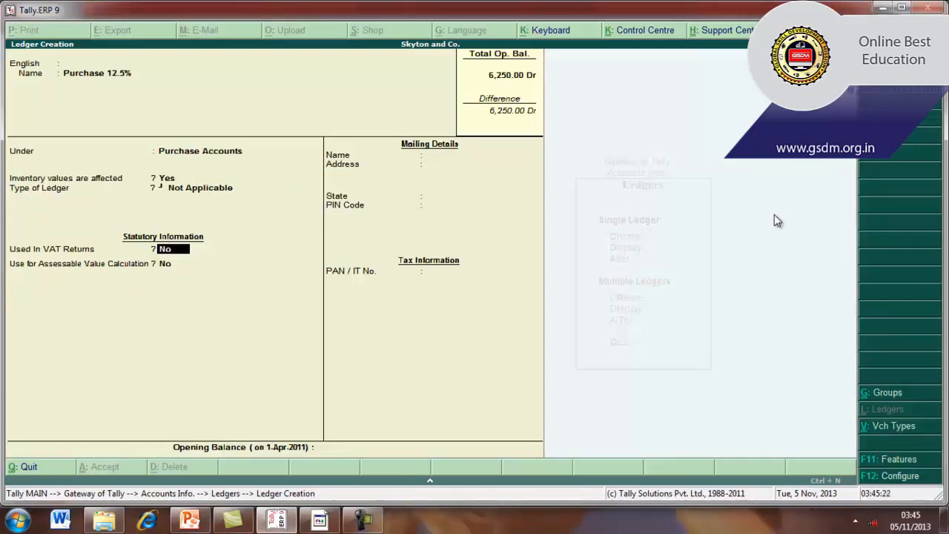
Set the ledger to be used in VAT returns and assign it the VAT/Tax class Purchases @ 12.5%.
text(yes)
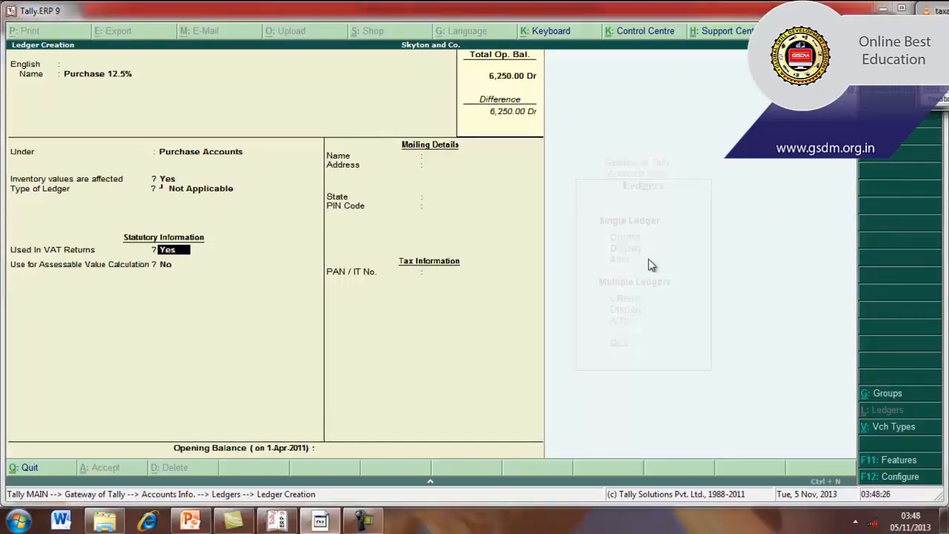
key(Return)
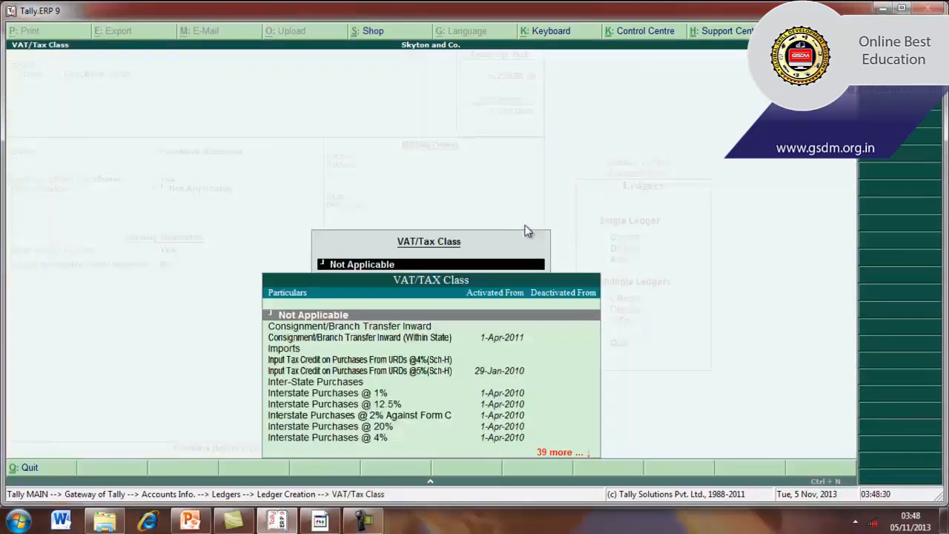
text(P)
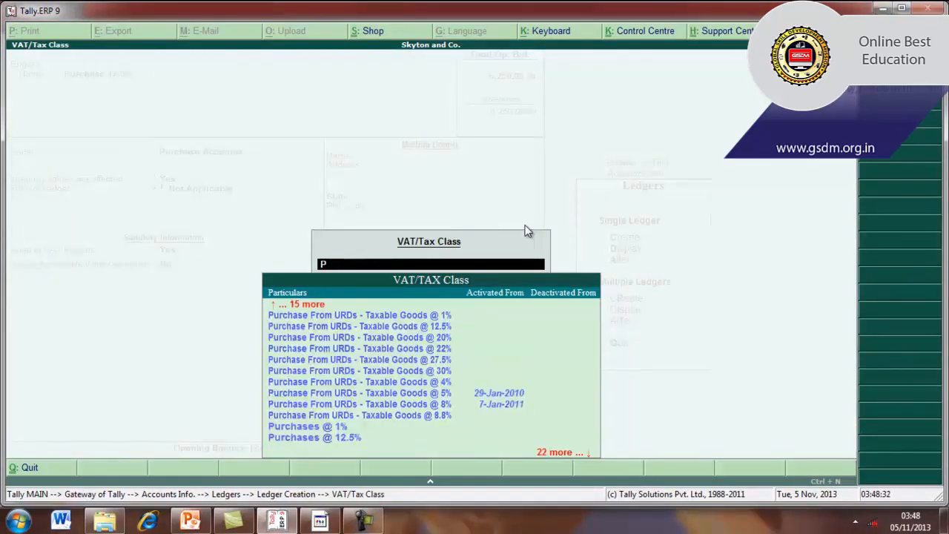
text(urch)
key(Down)
key(Down)
key(Down)
key(Down)
key(Down)
key(Down)
key(Down)
key(Down)
key(Down)
key(Down)
key(Down)
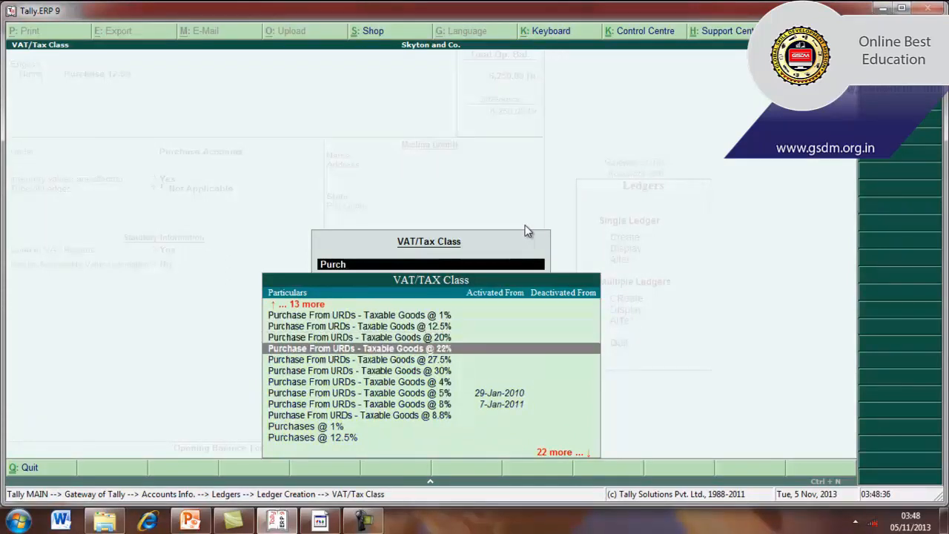
key(Down)
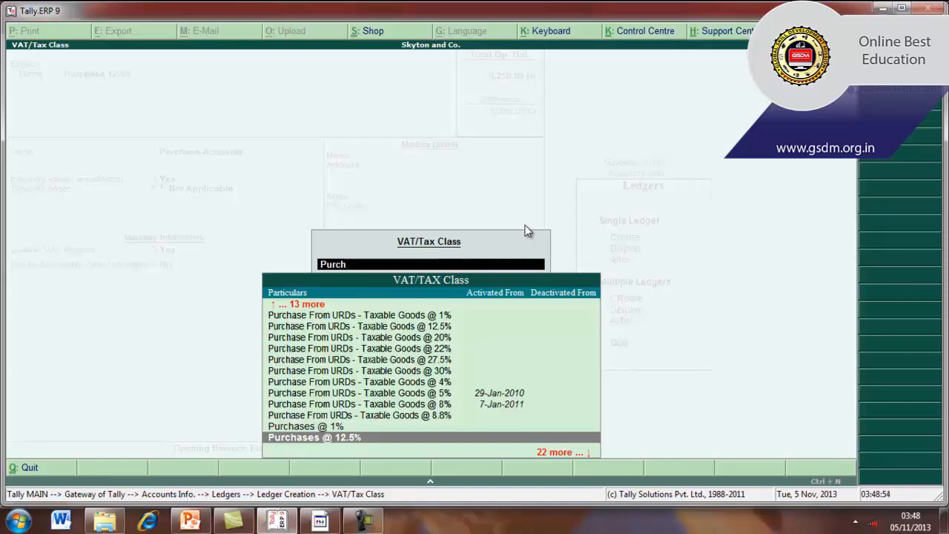
key(Return)
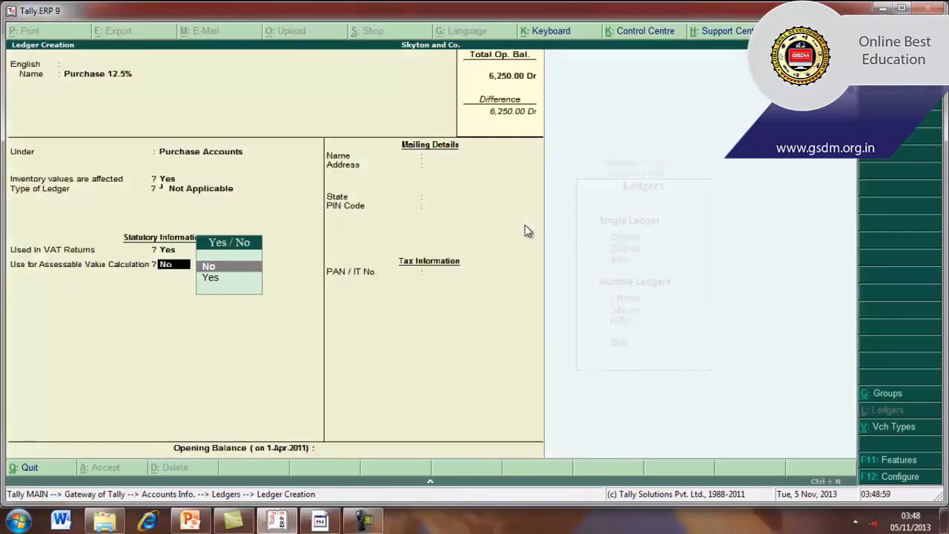
Keep assessable value calculation at No, leave the opening balance empty, and save the Purchase 12.5% ledger.
key(Return)
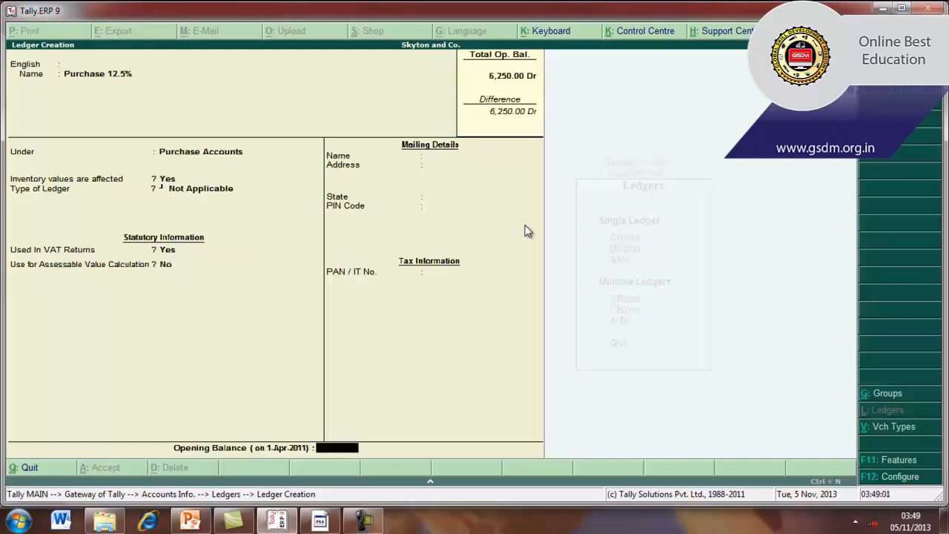
key(Return)
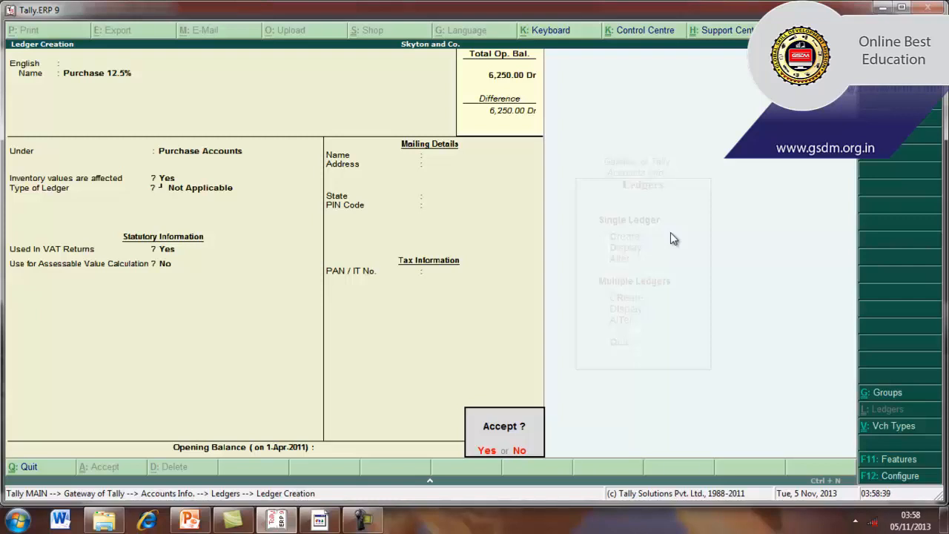
key(Return)
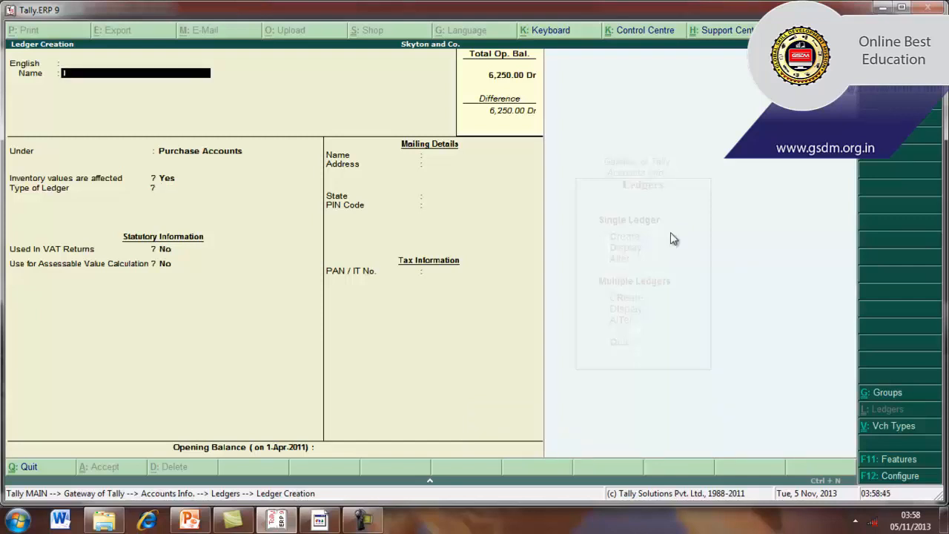
Name the new ledger Input Vat 12.5%, without an alias, and place it under Duties & Taxes.
text(Input Vat 12.5%)
key(Return)
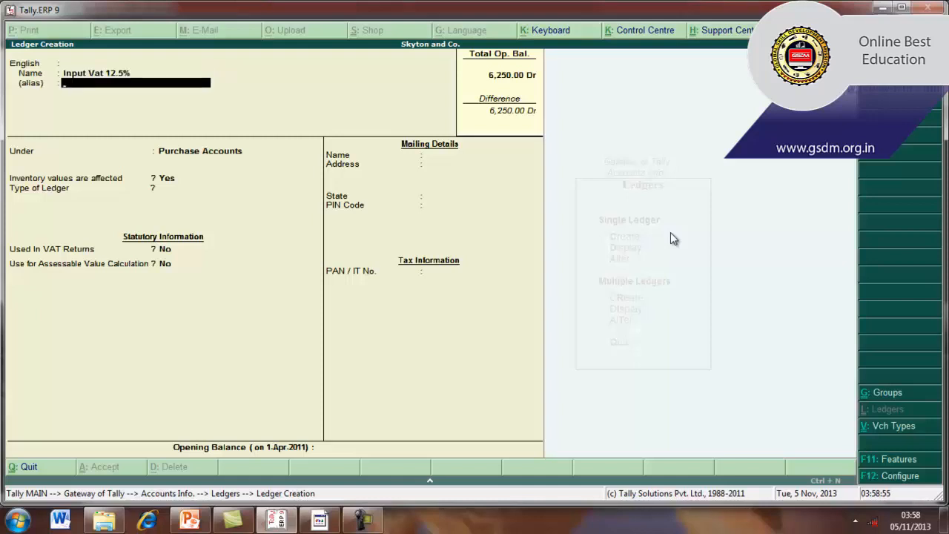
key(Return)
key(Return)
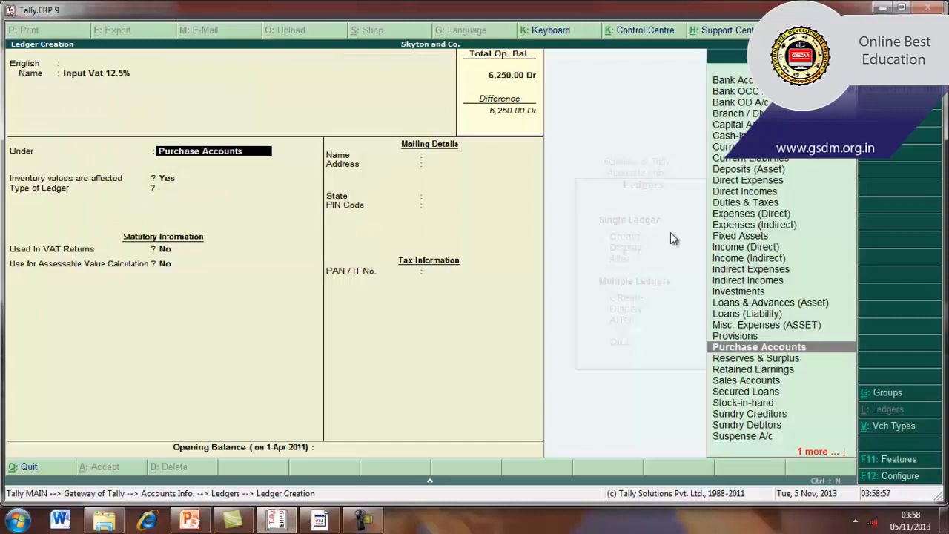
text(Du)
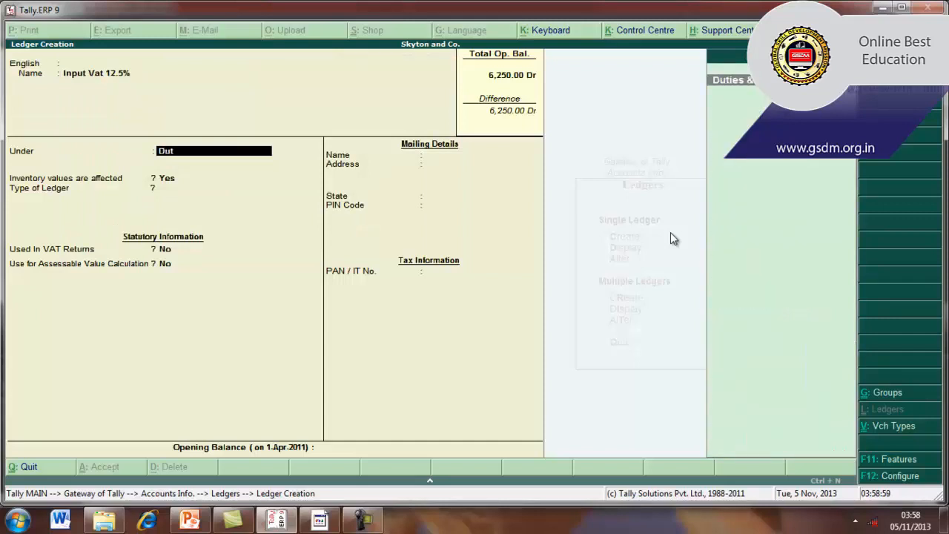
text(t)
key(Return)
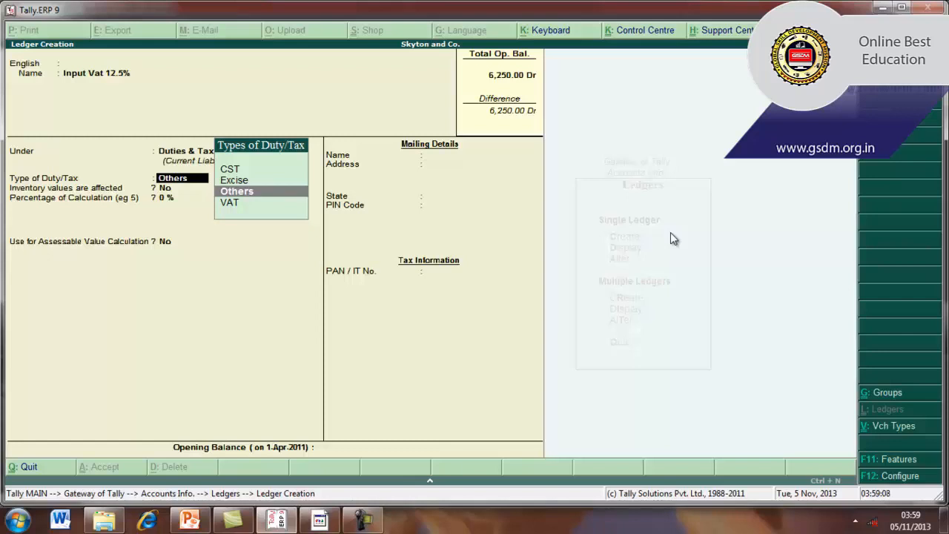
Set the ledger's type of duty/tax to VAT and its VAT sub type to Input VAT.
key(Down)
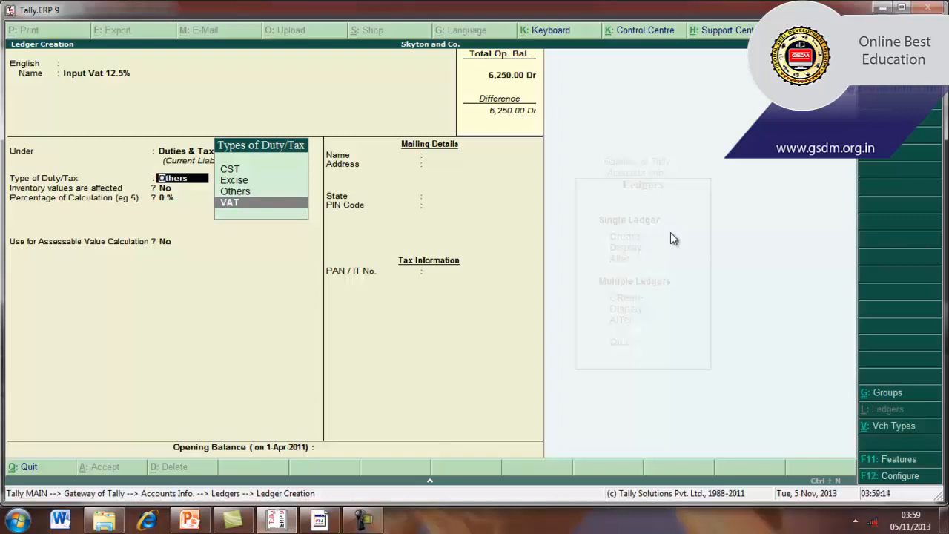
key(Return)
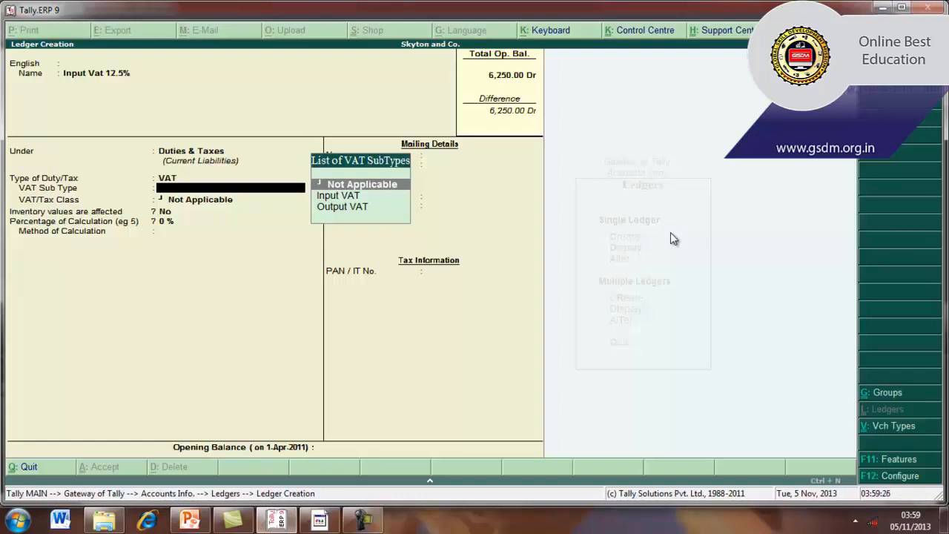
key(Down)
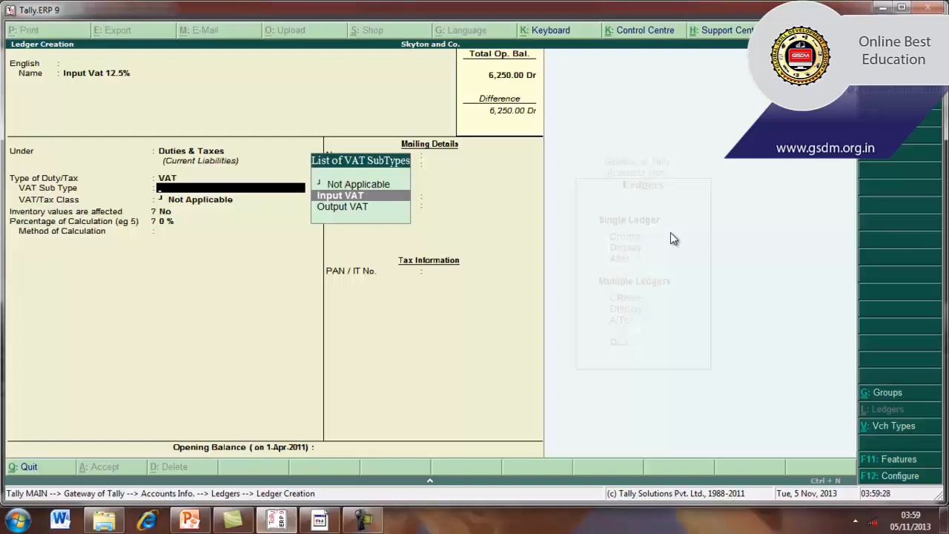
key(Return)
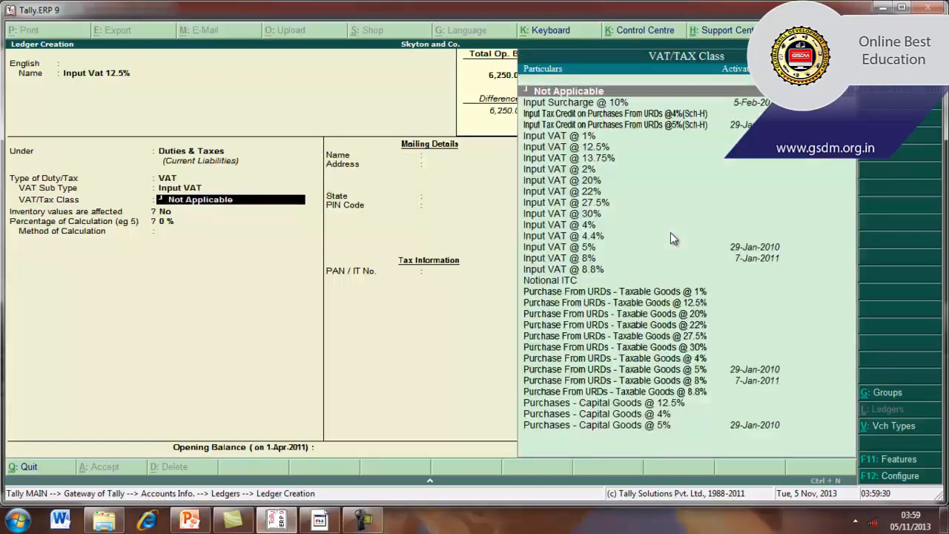
Assign the VAT/Tax class Input VAT @ 12.5% to the ledger.
key(Down)
key(Down)
key(Down)
key(Down)
key(Down)
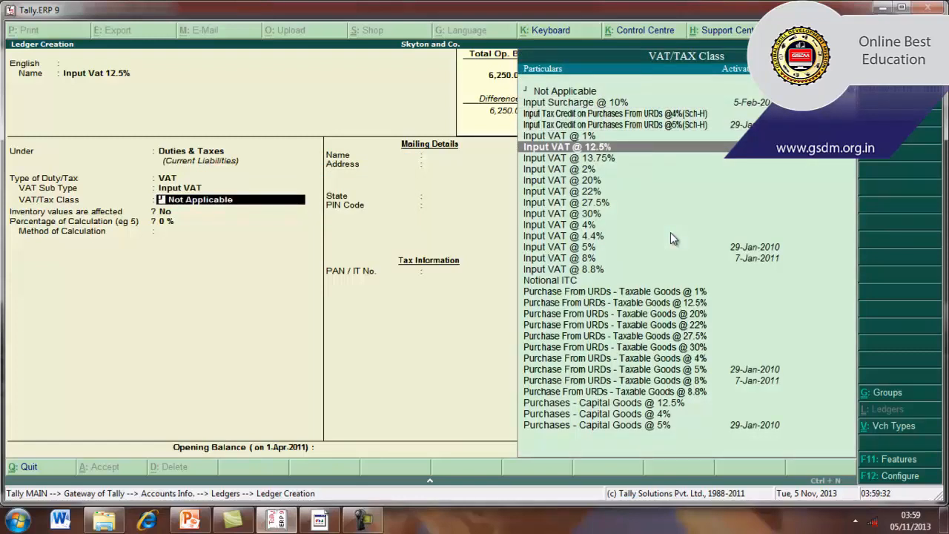
key(Return)
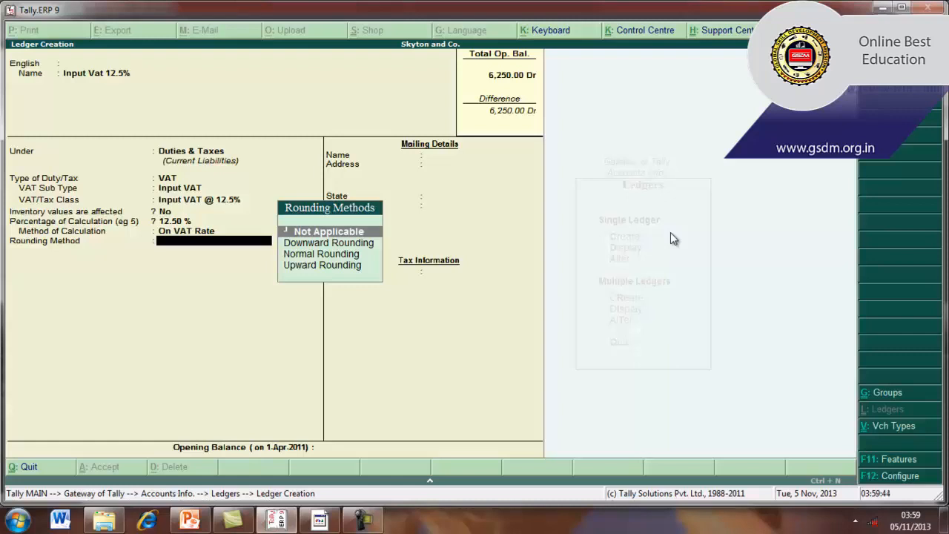
Set the rounding method to Not Applicable, leave the opening balance empty, and save the Input Vat 12.5% ledger.
key(Return)
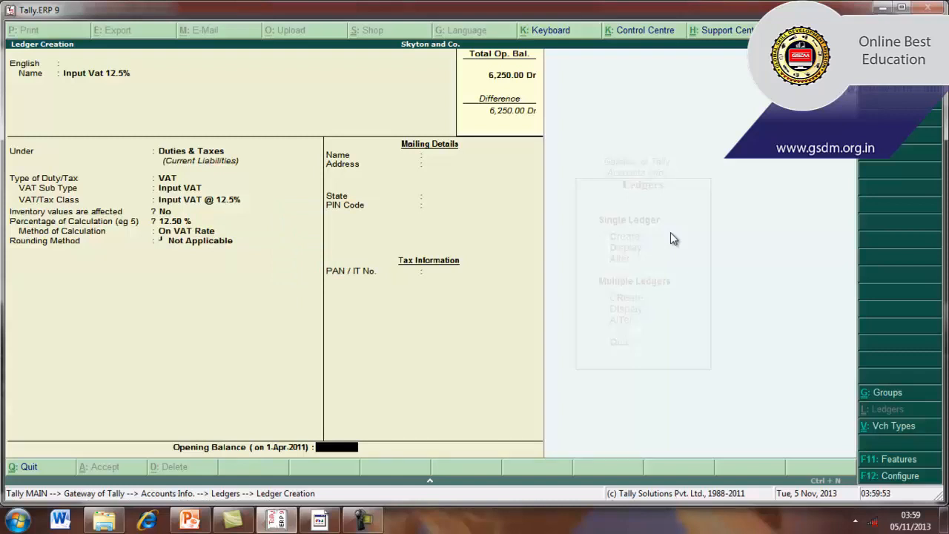
key(Return)
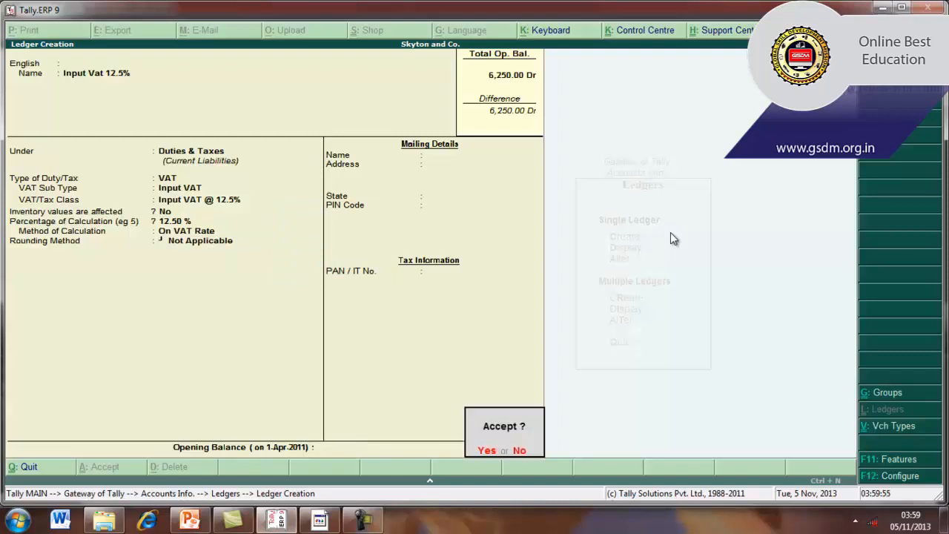
key(Return)
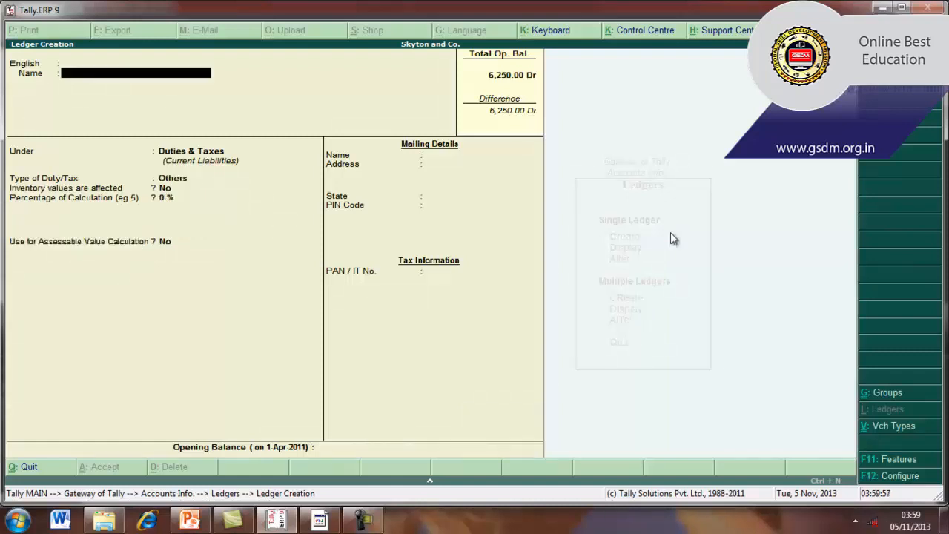
Leave ledger creation and return to the Gateway of Tally.
key(Escape)
key(Return)
key(Escape)
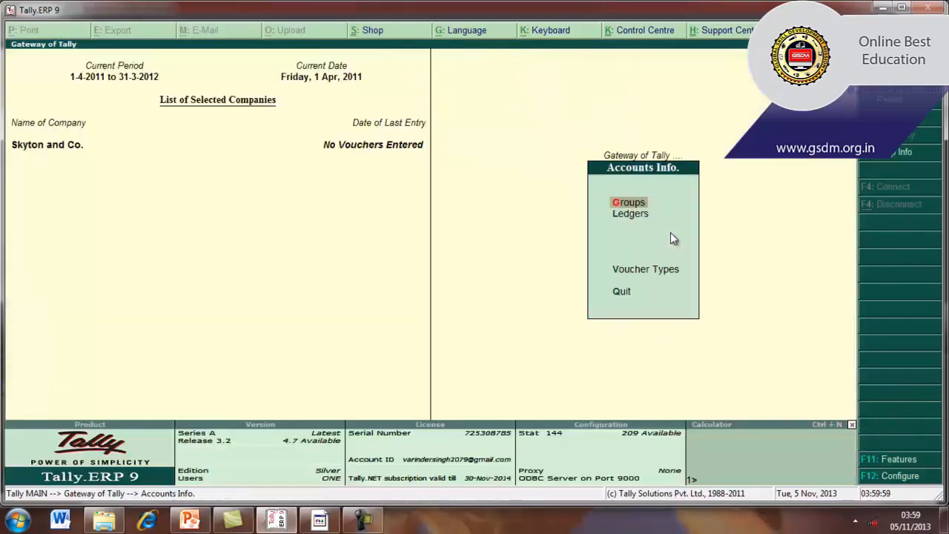
key(Escape)
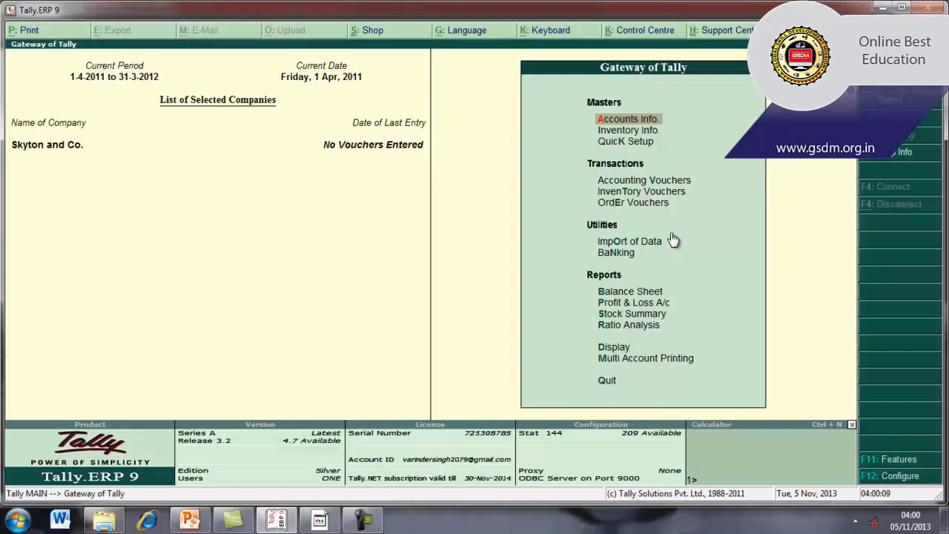
Open a purchase voucher under Accounting Vouchers and switch it to item invoice mode.
key(Down)
key(Down)
key(Down)
key(Down)
key(Up)
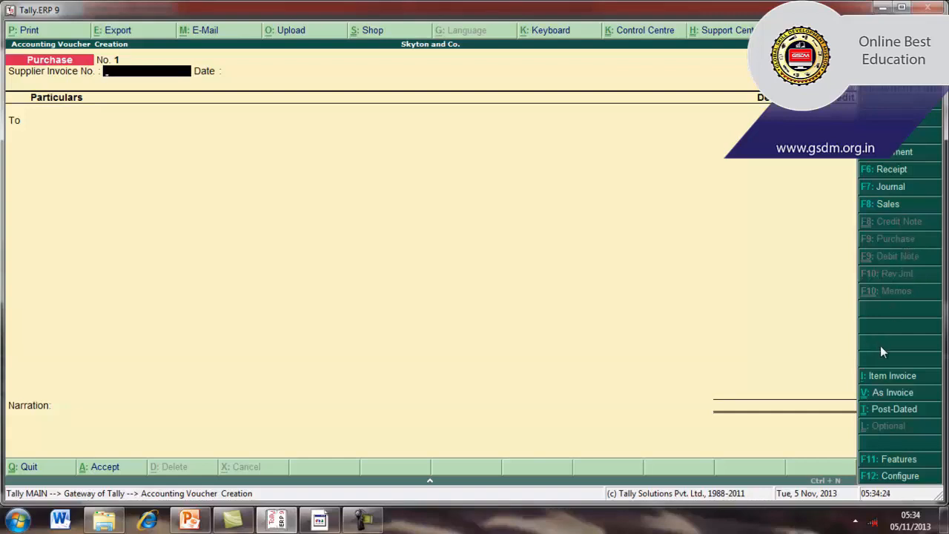
click(896, 377)
click(893, 397)
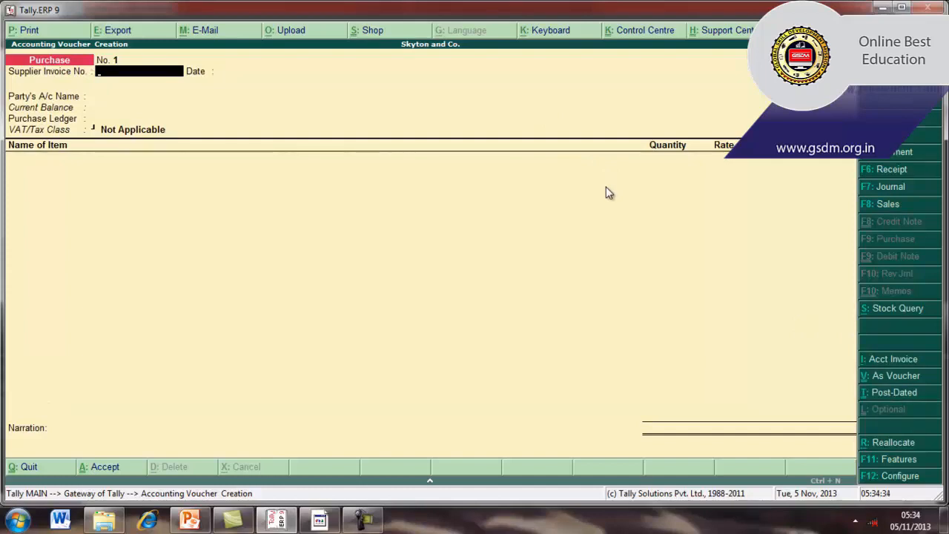
Set the voucher date to 22-Apr-2011 and enter supplier invoice number ct/101 with the same date.
key(F2)
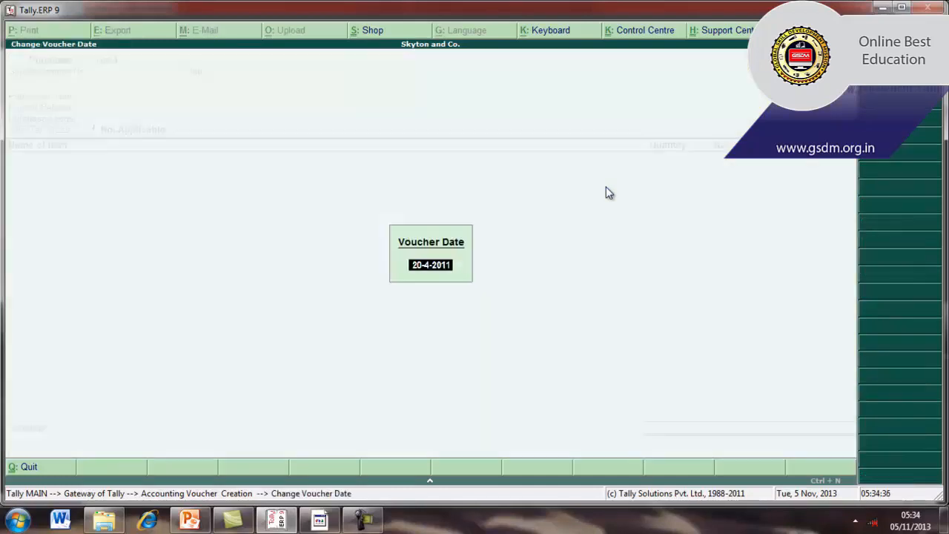
text(22)
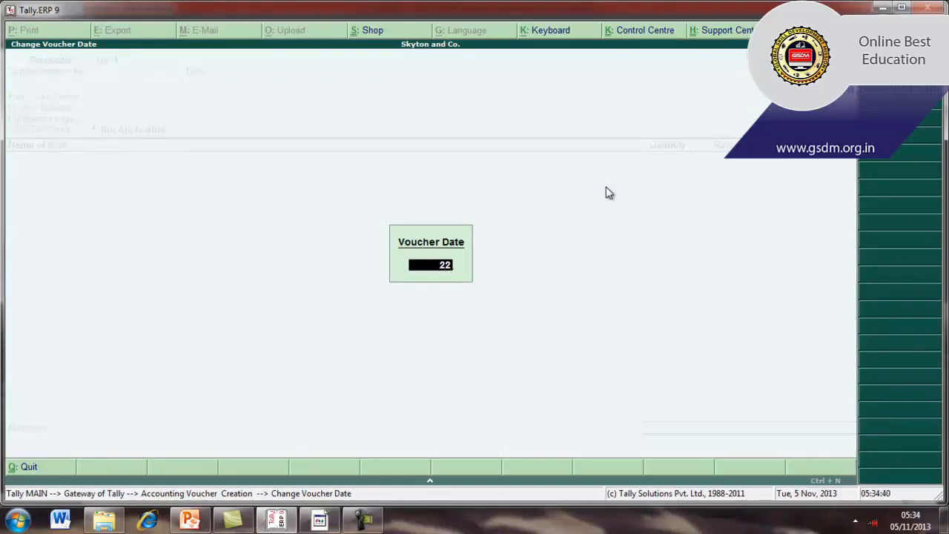
key(Return)
text(ct/101)
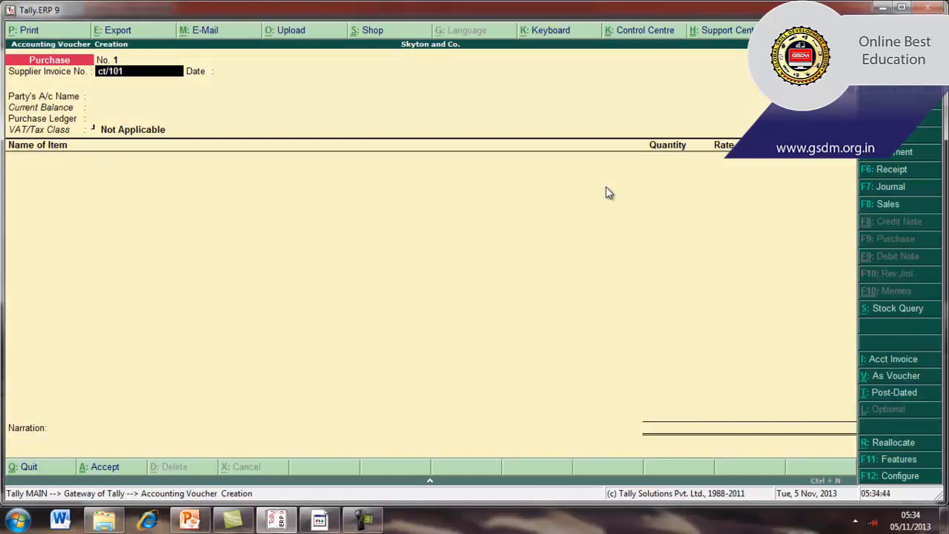
key(Return)
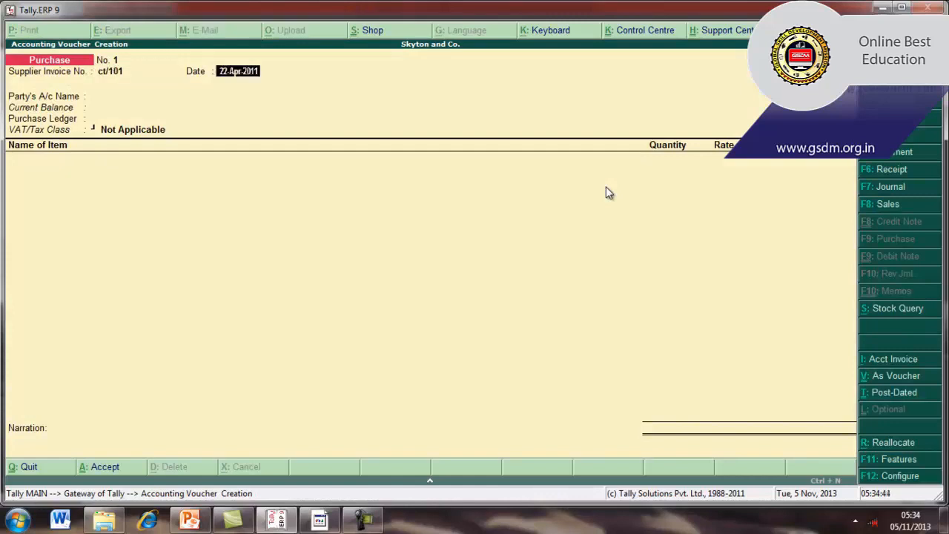
key(Return)
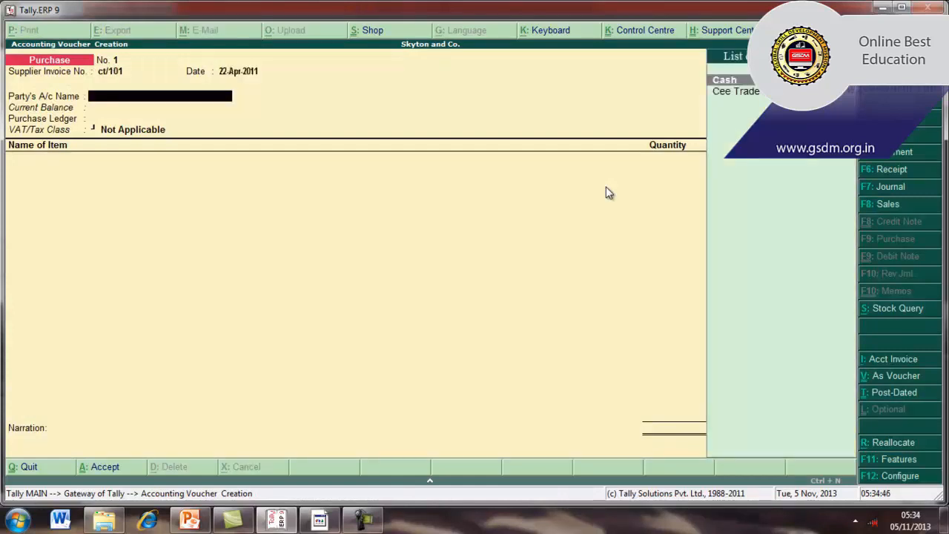
Choose Cee Trade and Co as the party, with End of List for receipt notes and orders and Registered Dealer as the dealer type.
key(Down)
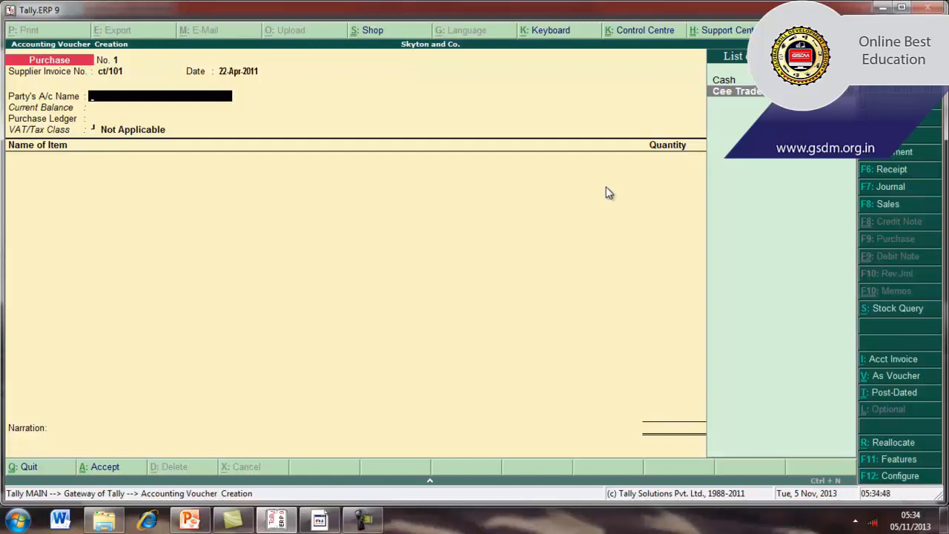
key(Return)
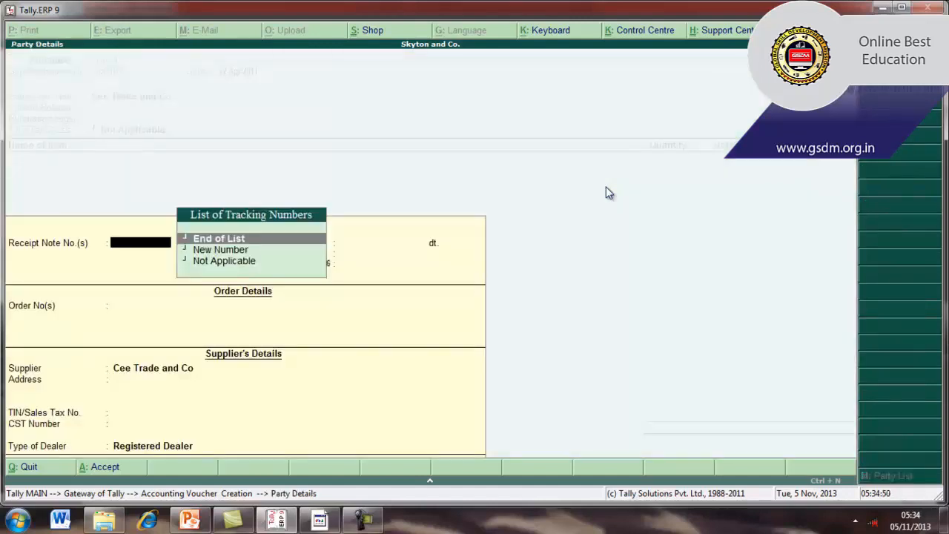
key(Return)
key(Return)
key(Return)
key(Return)
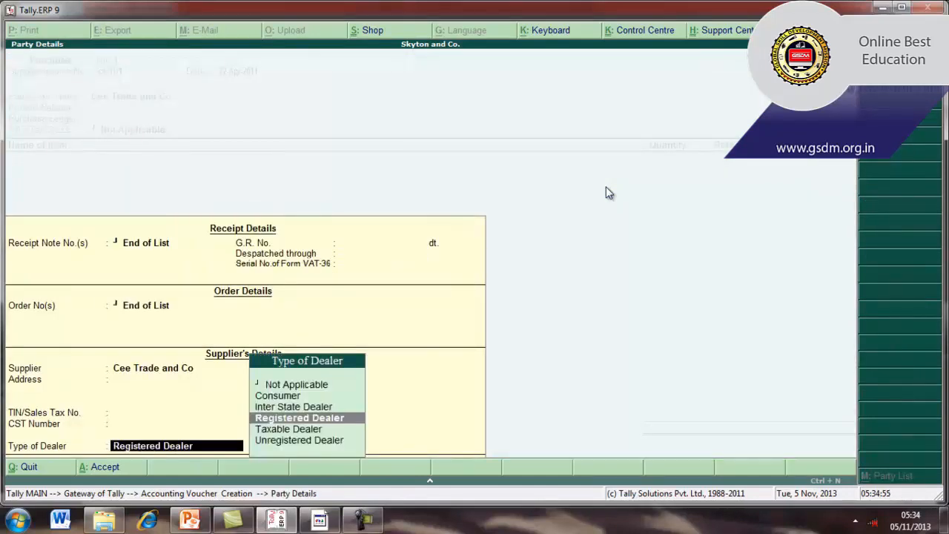
key(Return)
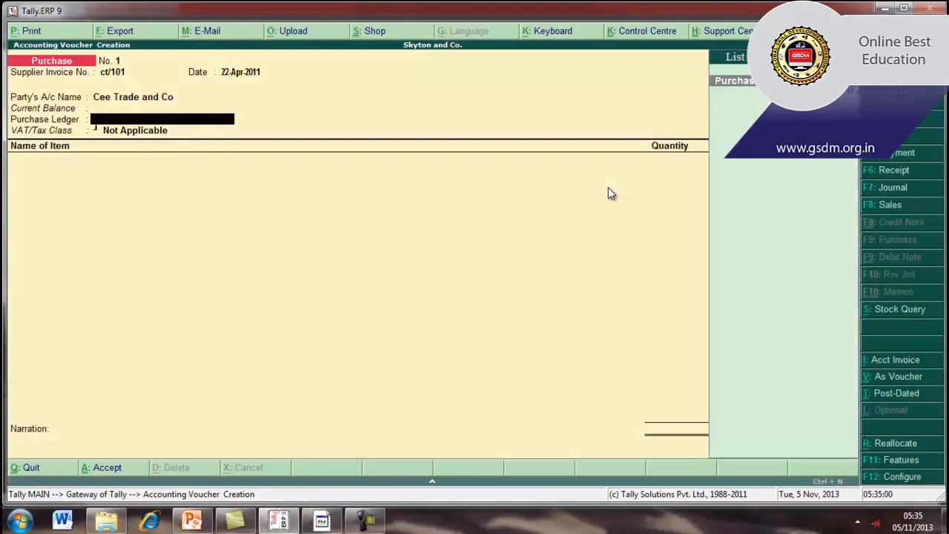